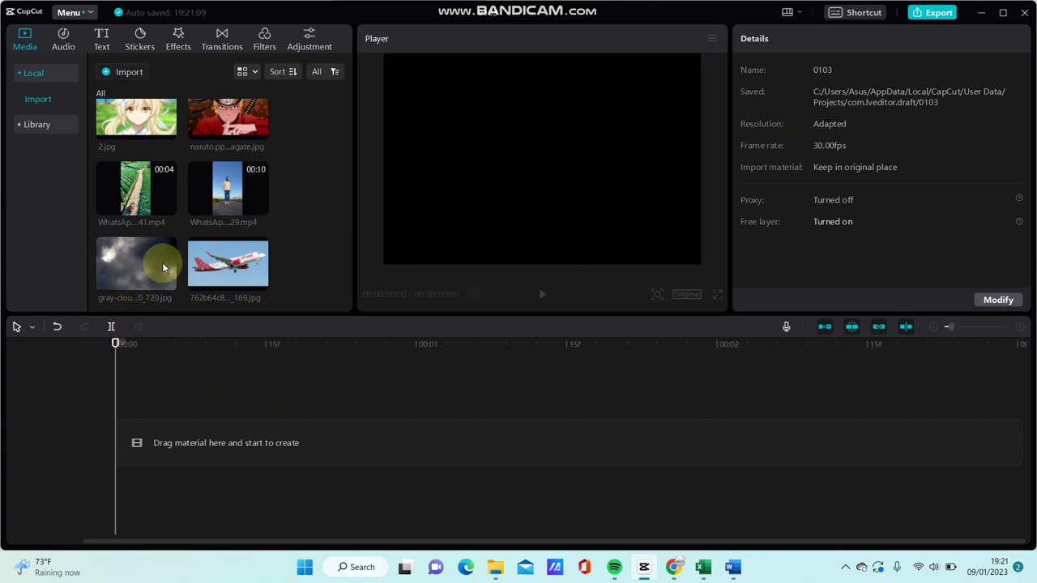
Step: Place gray-clouds.jpg on the timeline and layer the airplane photo on a track above it
left_click_drag(136, 263, 122, 450)
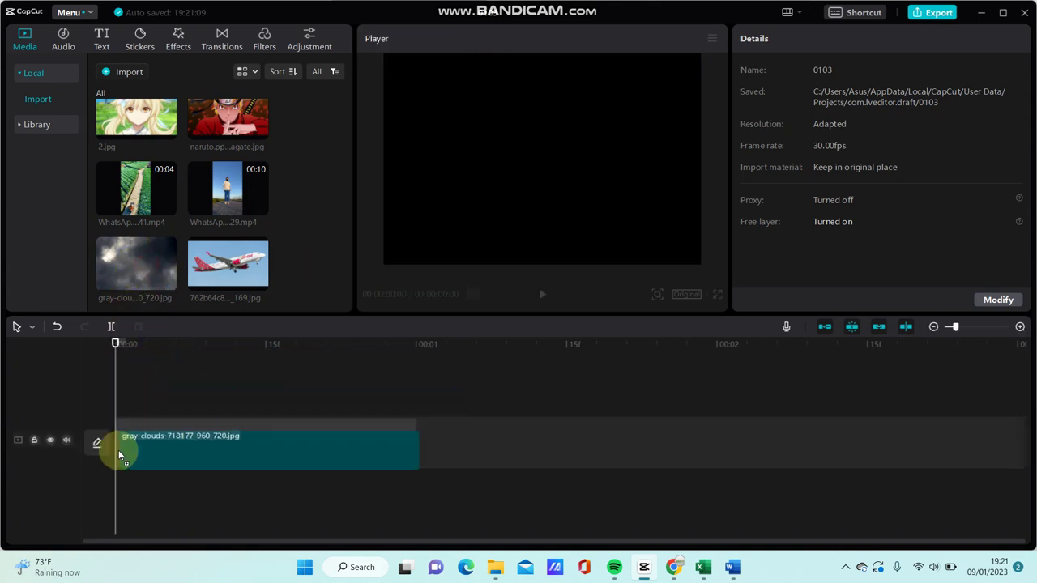
left_click(117, 448)
mouse_move(228, 263)
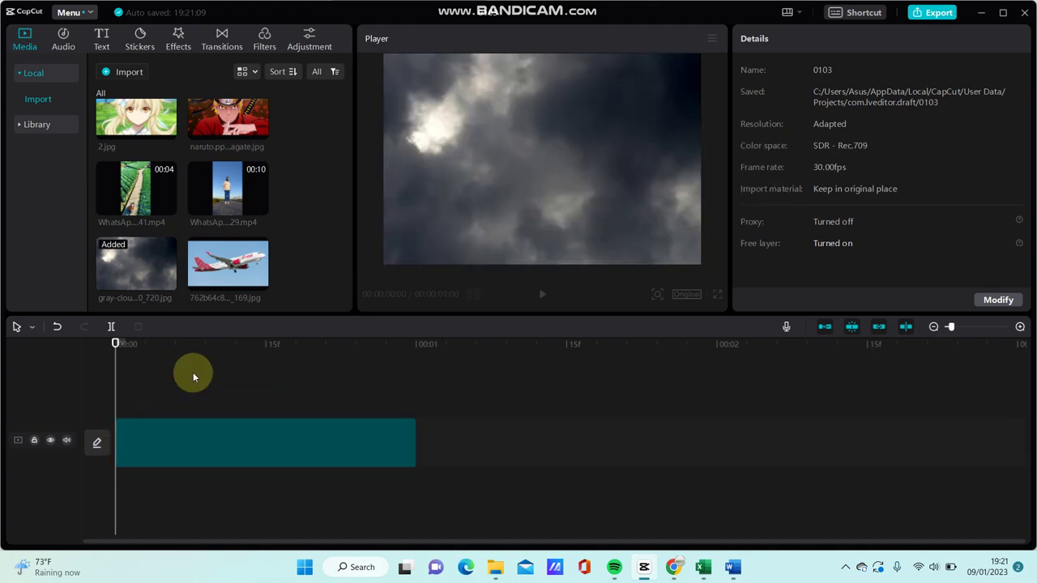
left_click_drag(216, 267, 123, 391)
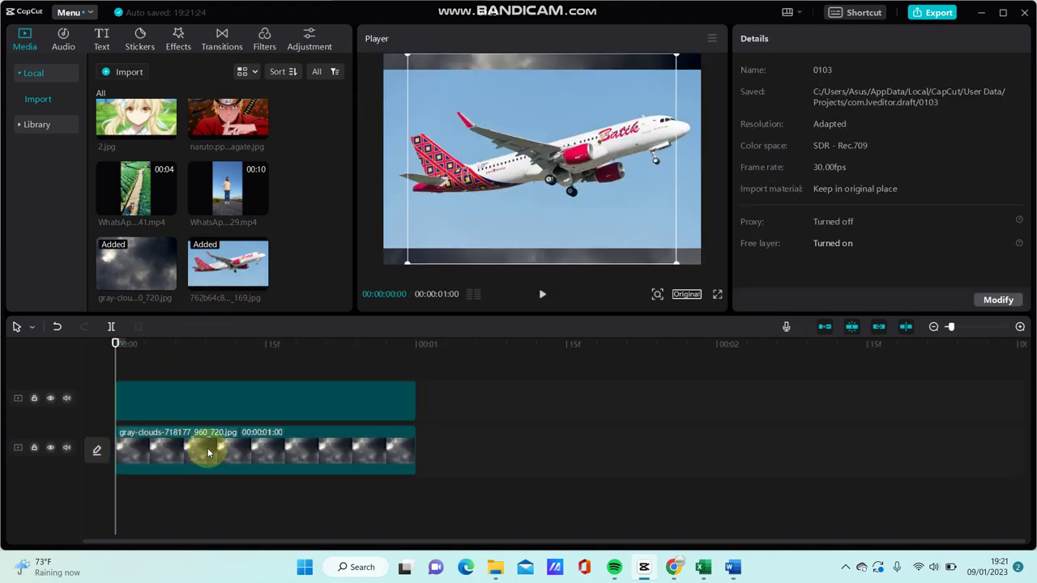
left_click_drag(247, 441, 296, 442)
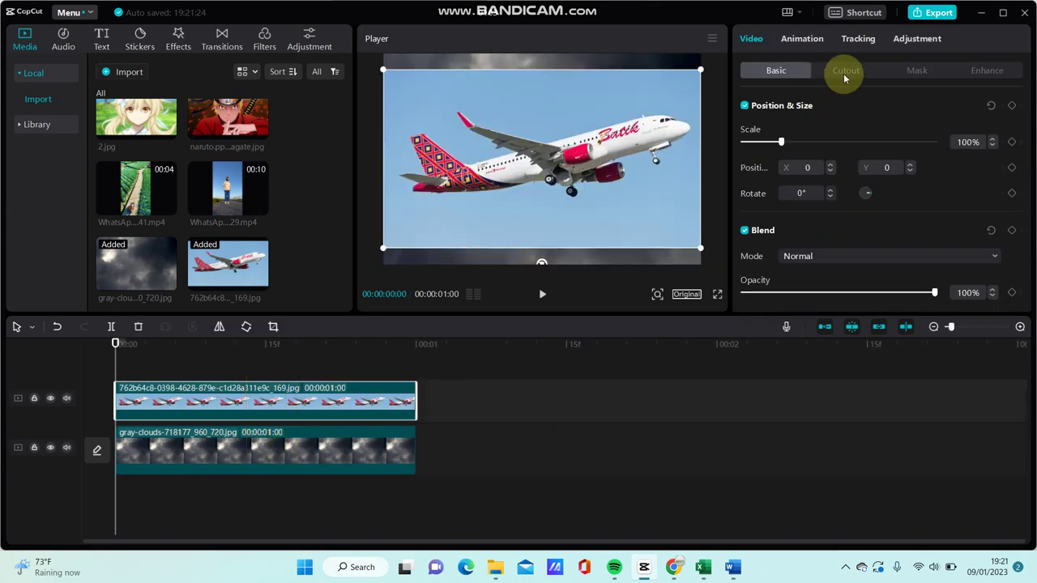
Step: Enable Chroma key on the airplane, sample the blue sky, and set Strength 10, Shadow 11
left_click(843, 73)
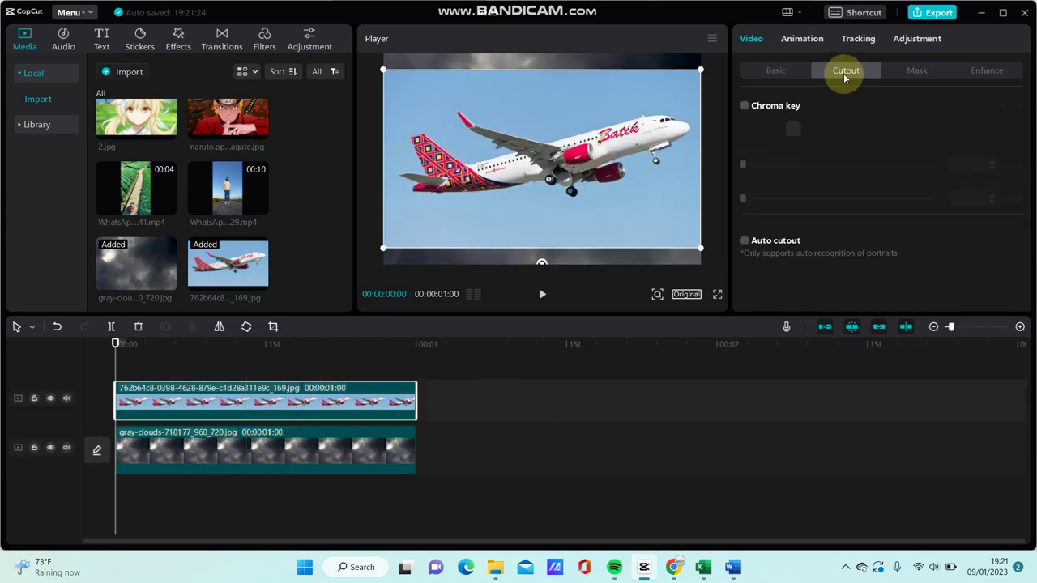
left_click(745, 106)
left_click(792, 130)
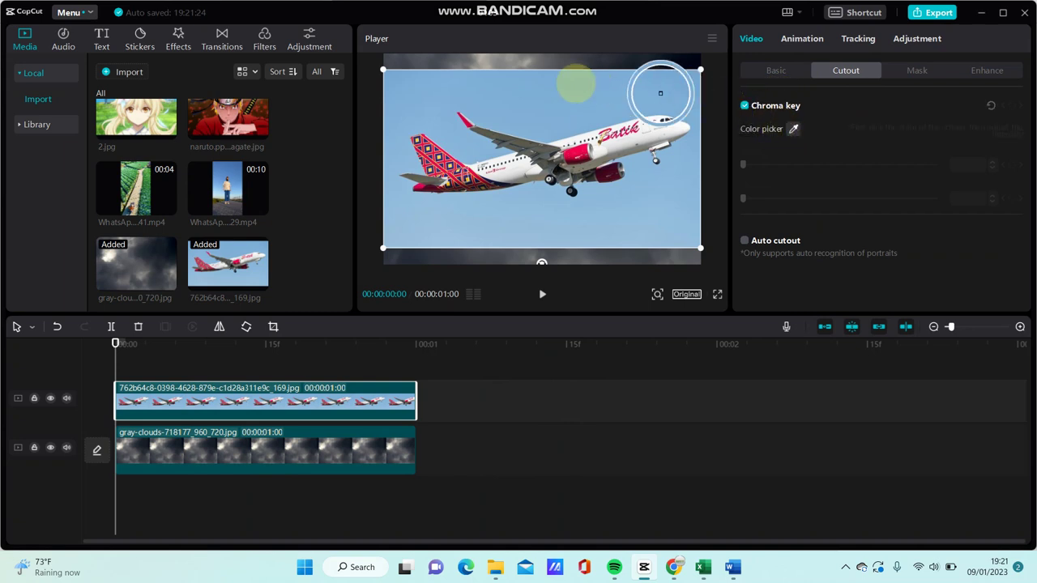
left_click(535, 98)
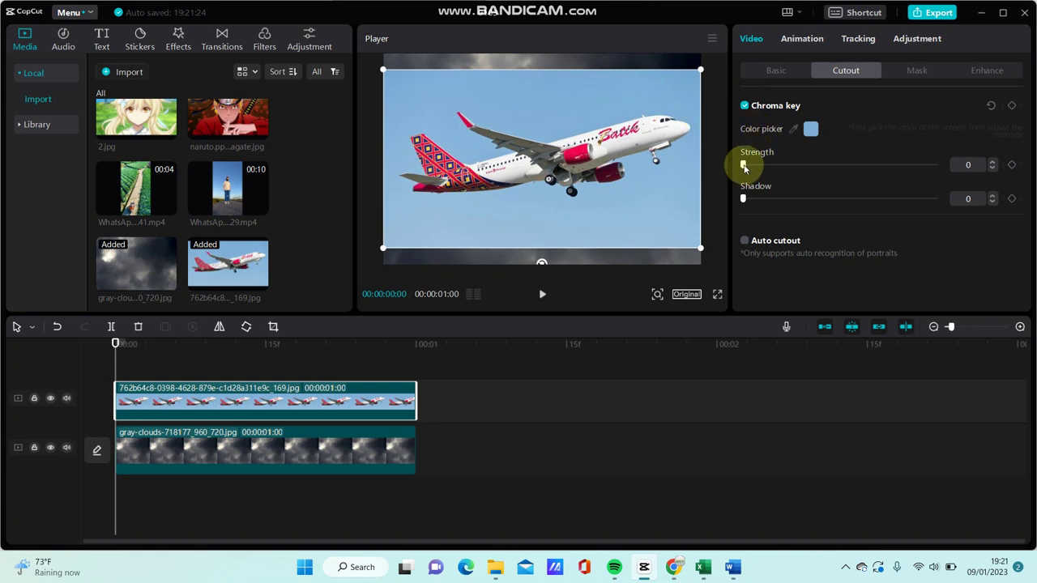
mouse_move(744, 166)
left_mouse_down()
mouse_move(754, 165)
mouse_move(760, 199)
mouse_move(762, 166)
mouse_move(764, 199)
left_mouse_up()
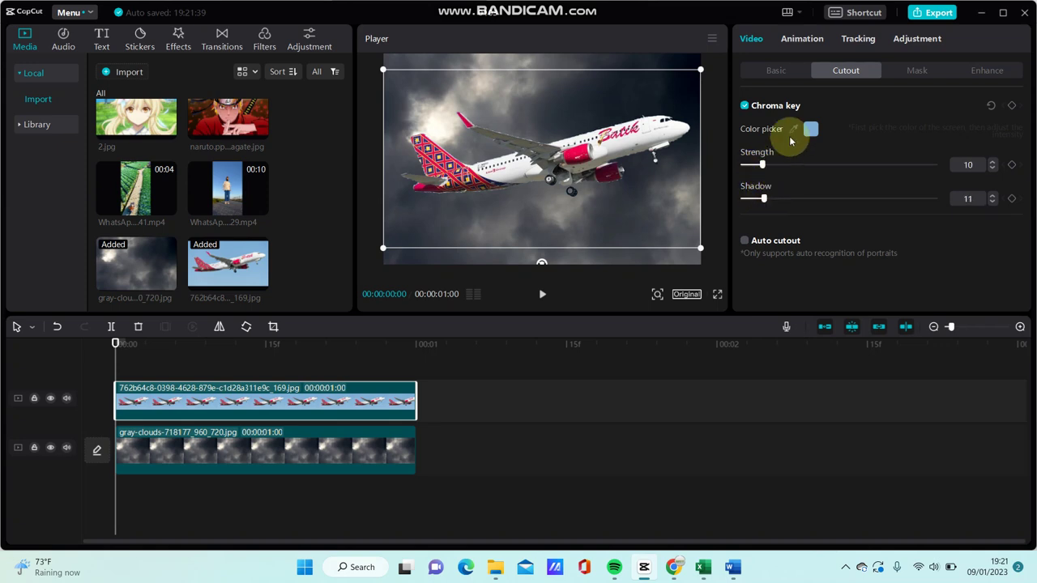
Step: Set the airplane's Blend Mode to Overlay and scale it to 64% near the top centre
left_click(782, 73)
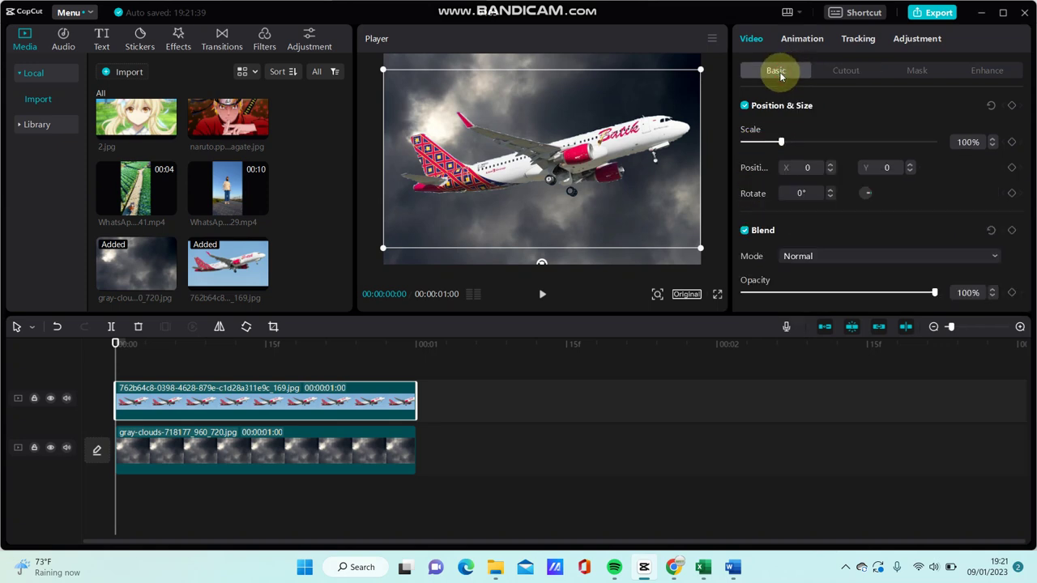
left_click(745, 231)
left_click(744, 231)
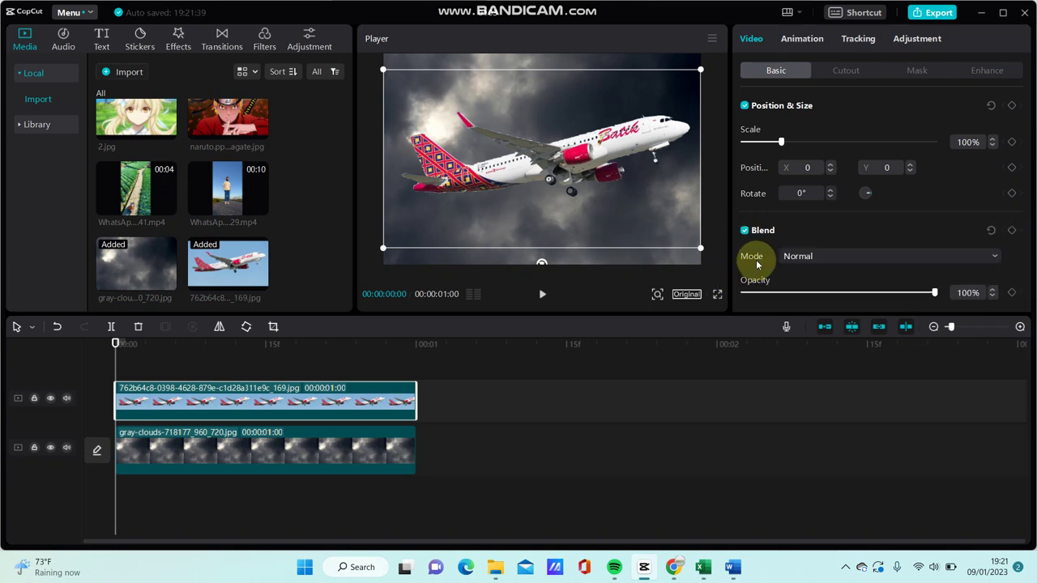
left_click(826, 256)
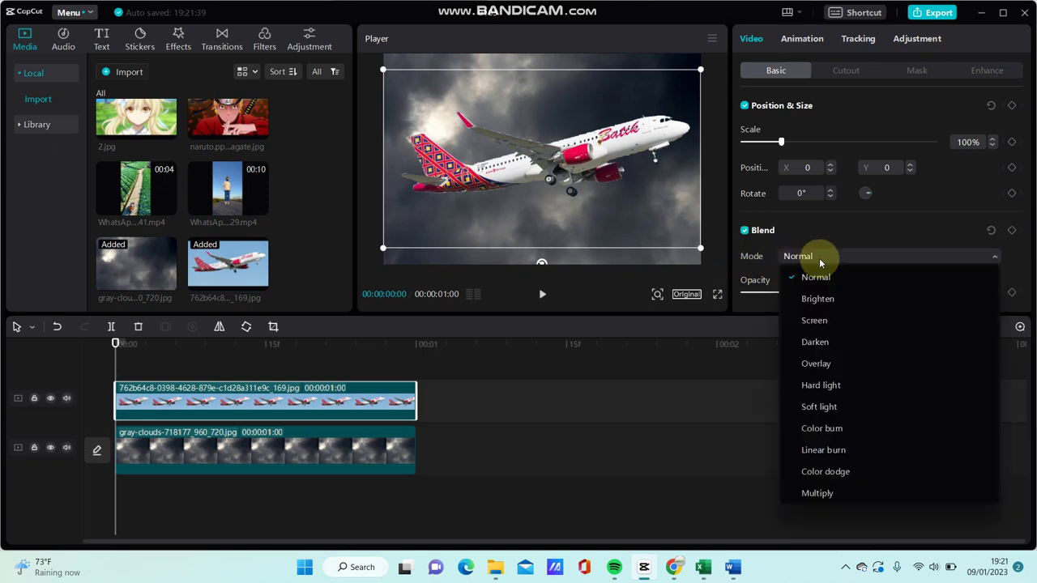
left_click(819, 366)
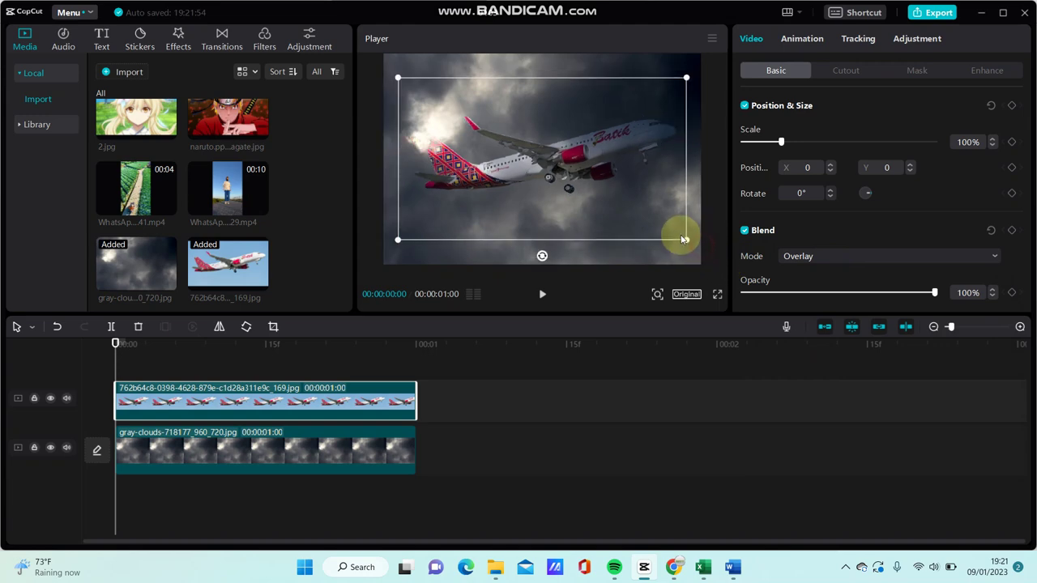
mouse_move(700, 247)
left_mouse_down()
mouse_move(654, 171)
mouse_move(669, 177)
left_mouse_up()
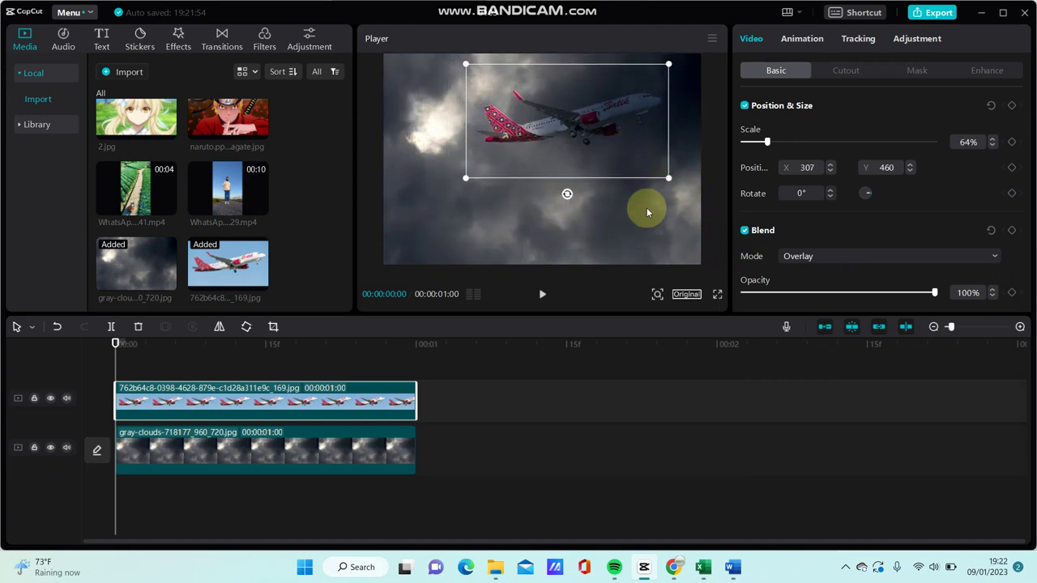
Step: Change the blend from Hard light to Soft light and scale the airplane to 68%, shifted left
left_click(830, 253)
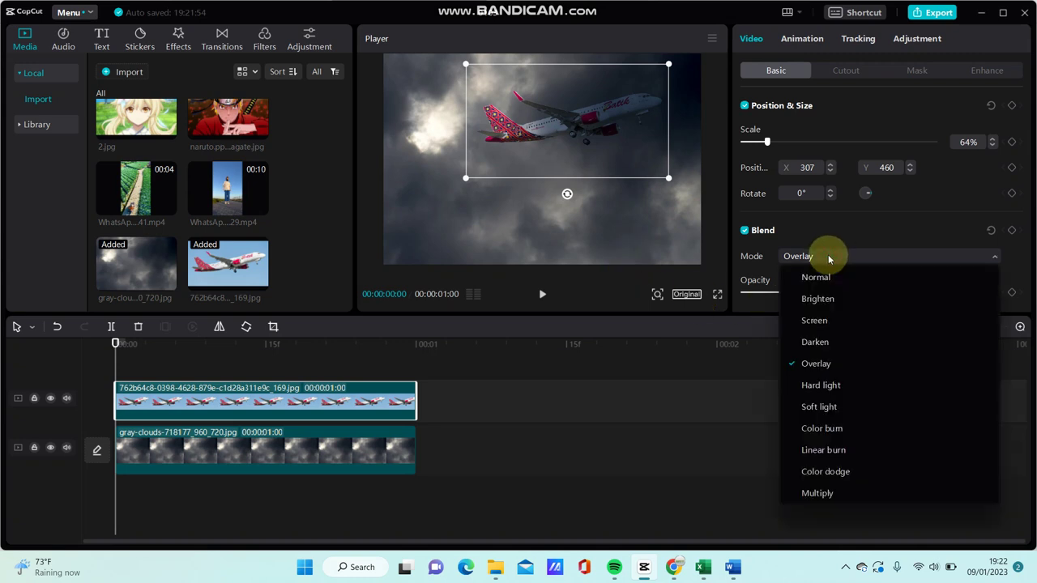
left_click(820, 386)
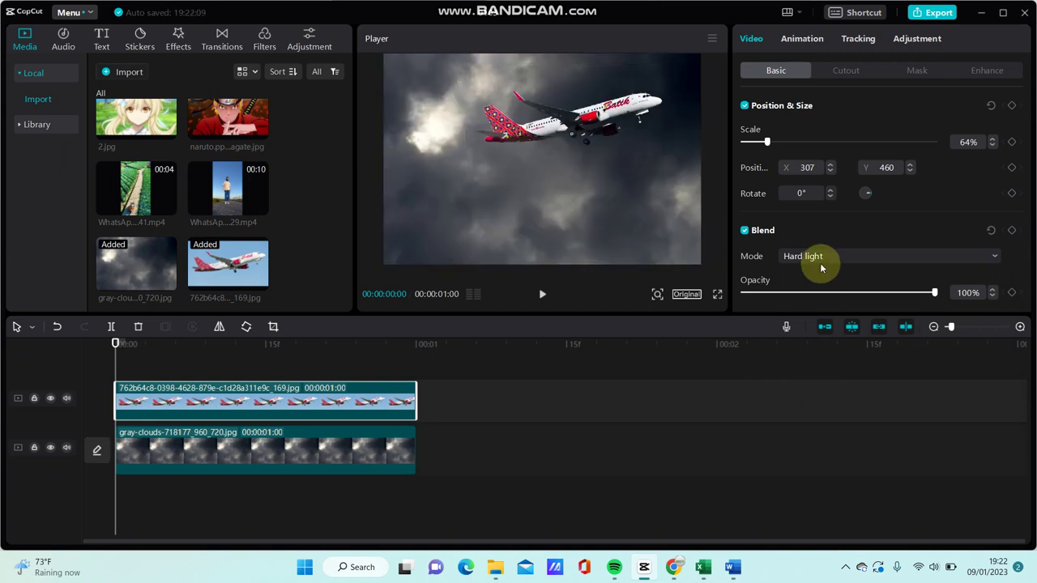
left_click(820, 256)
left_click(819, 407)
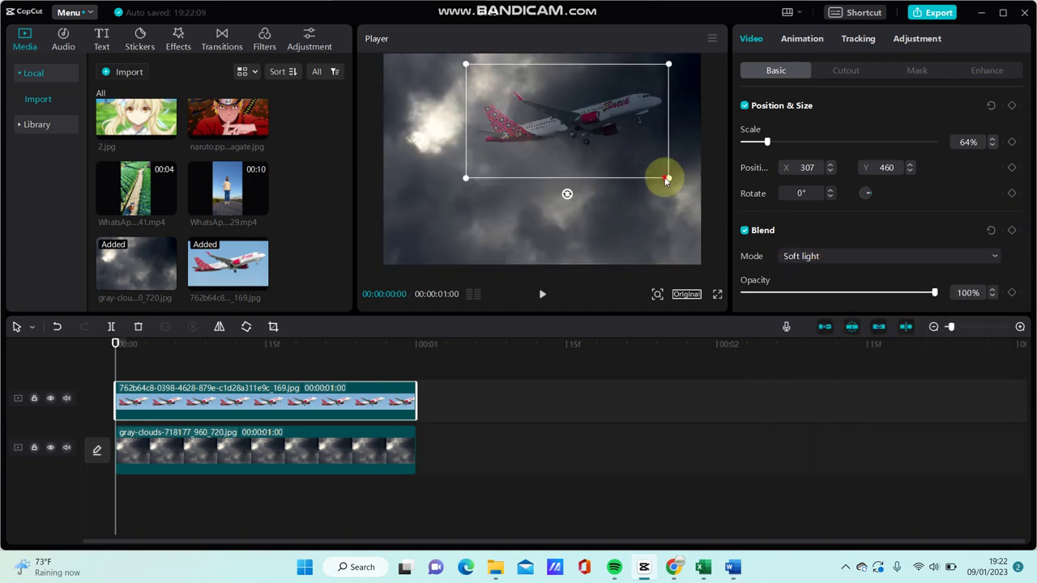
mouse_move(668, 177)
left_mouse_down()
mouse_move(687, 188)
mouse_move(621, 159)
mouse_move(612, 175)
left_mouse_up()
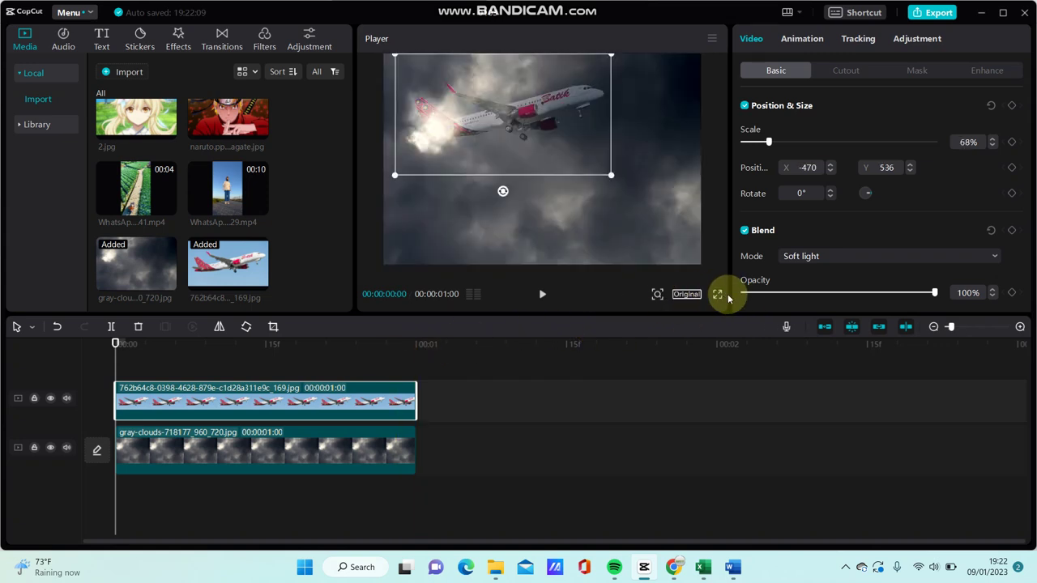
Step: Switch the Player to fullscreen to view the airplane blended into the storm clouds
left_click(719, 295)
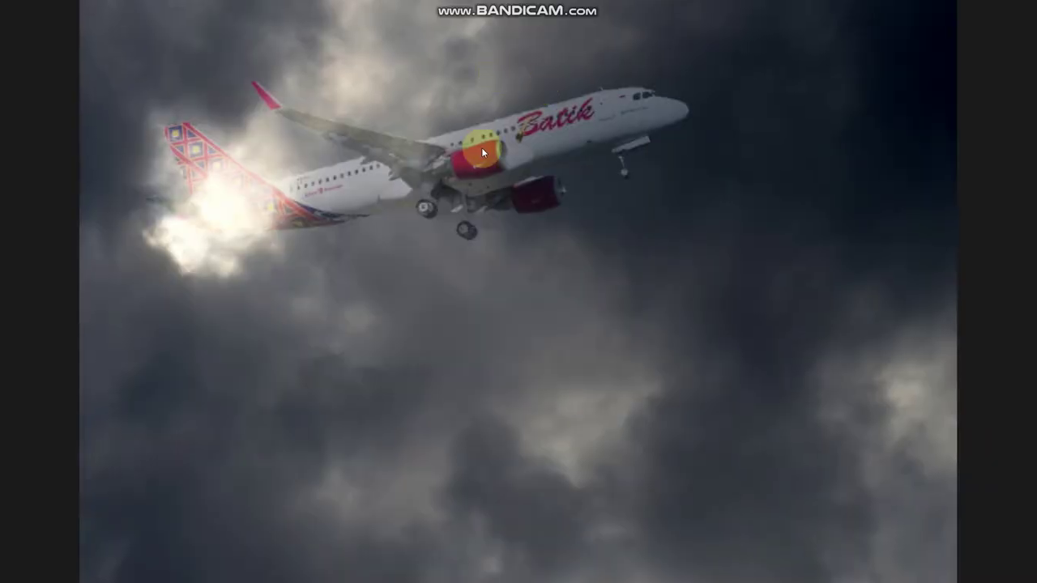